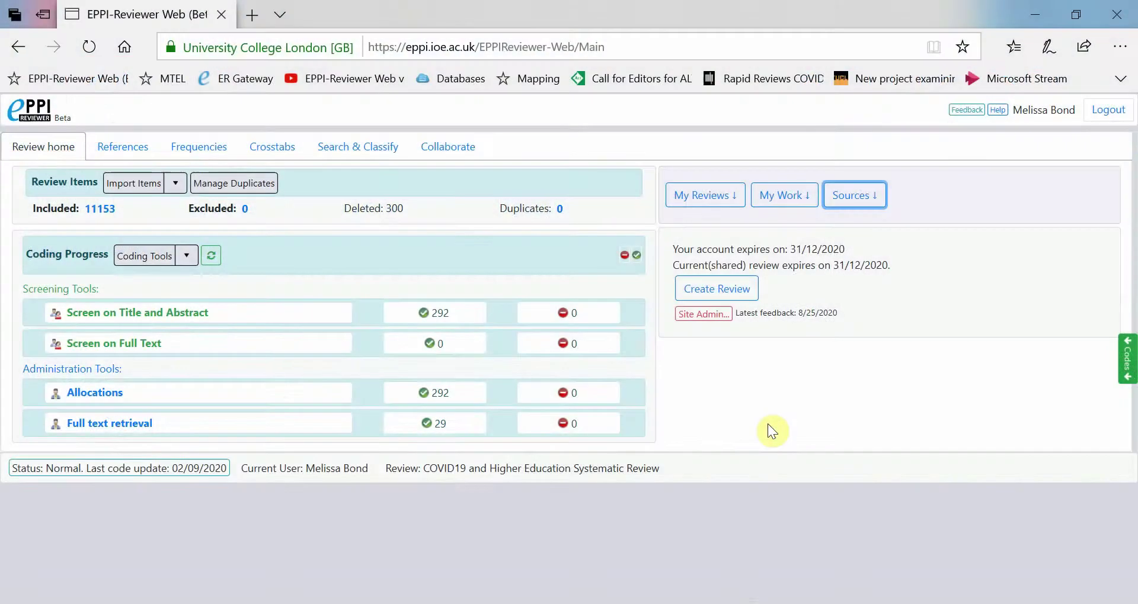
Expand the Sources panel on Review home and scroll through each source's item, deleted and duplicate counts.
left_click(876, 201)
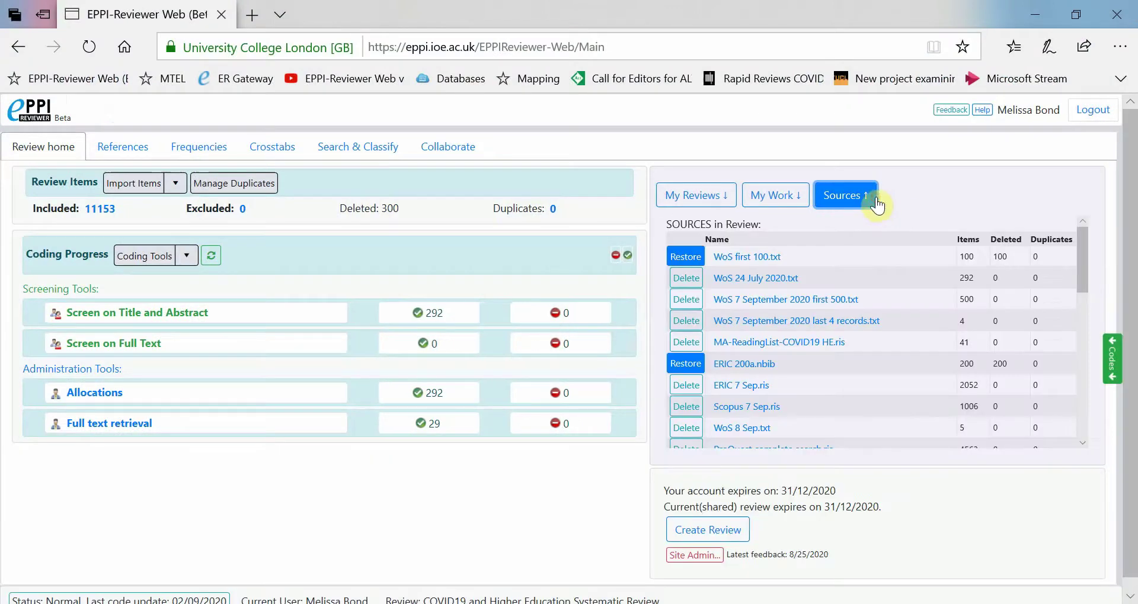
scroll(971, 373, "down", 1)
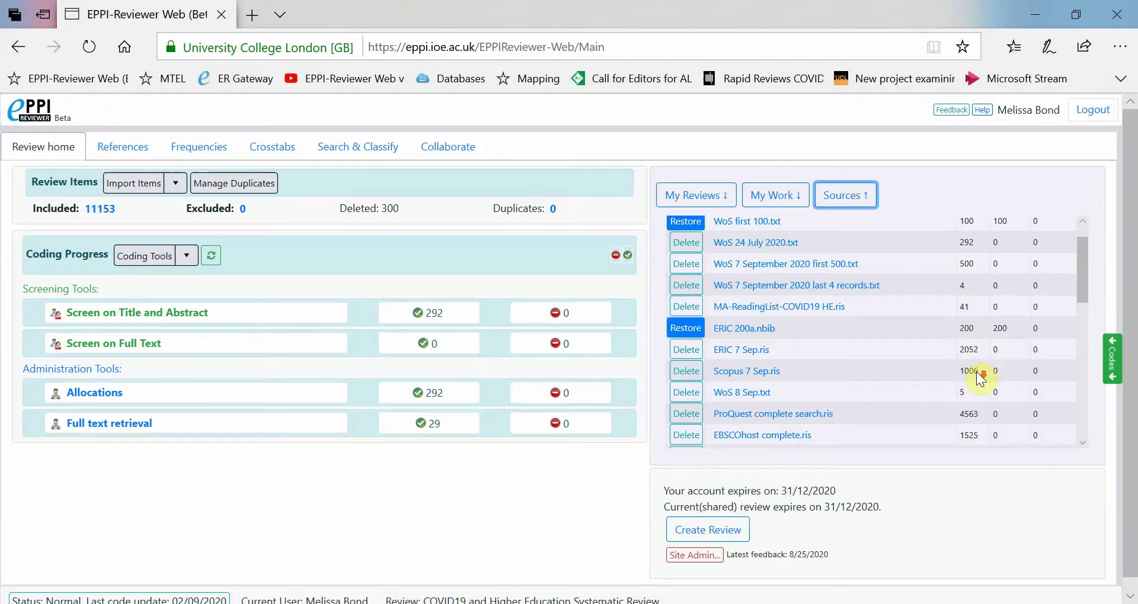
scroll(974, 376, "down", 1)
scroll(979, 378, "down", 1)
scroll(977, 374, "down", 1)
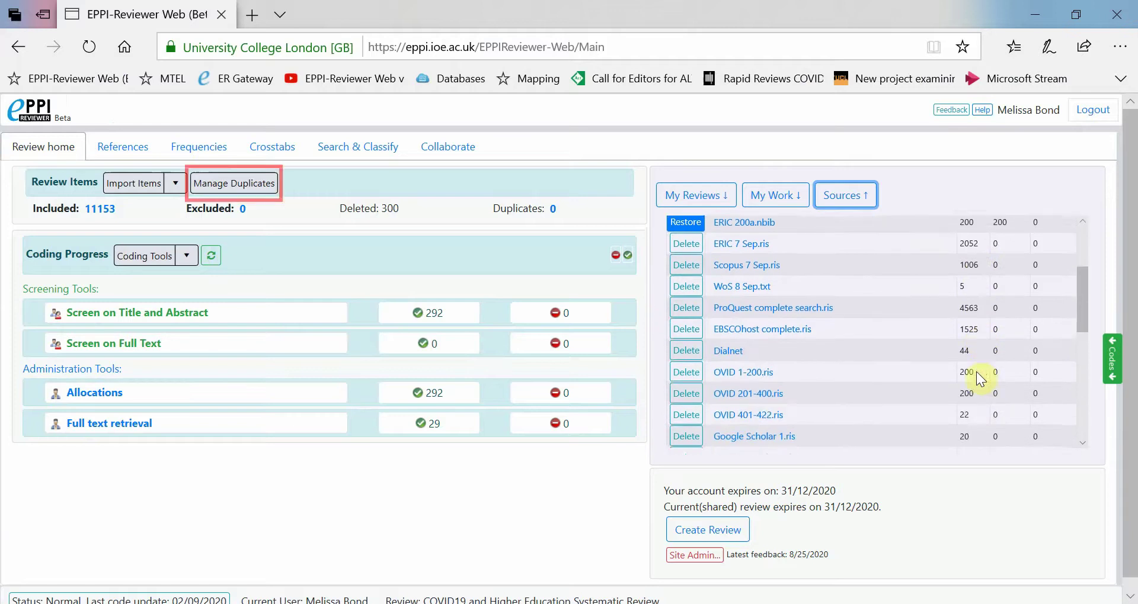
scroll(977, 373, "down", 1)
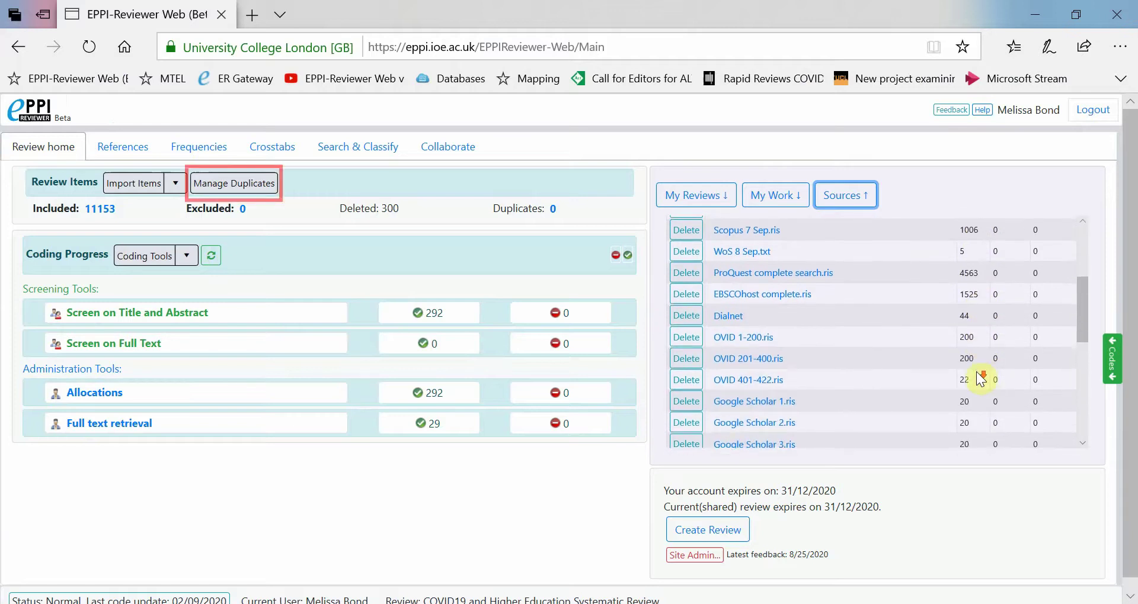
Run Get New Duplicates from Manage Duplicates and confirm, loading 1264 possible-duplicate groups.
left_click(270, 188)
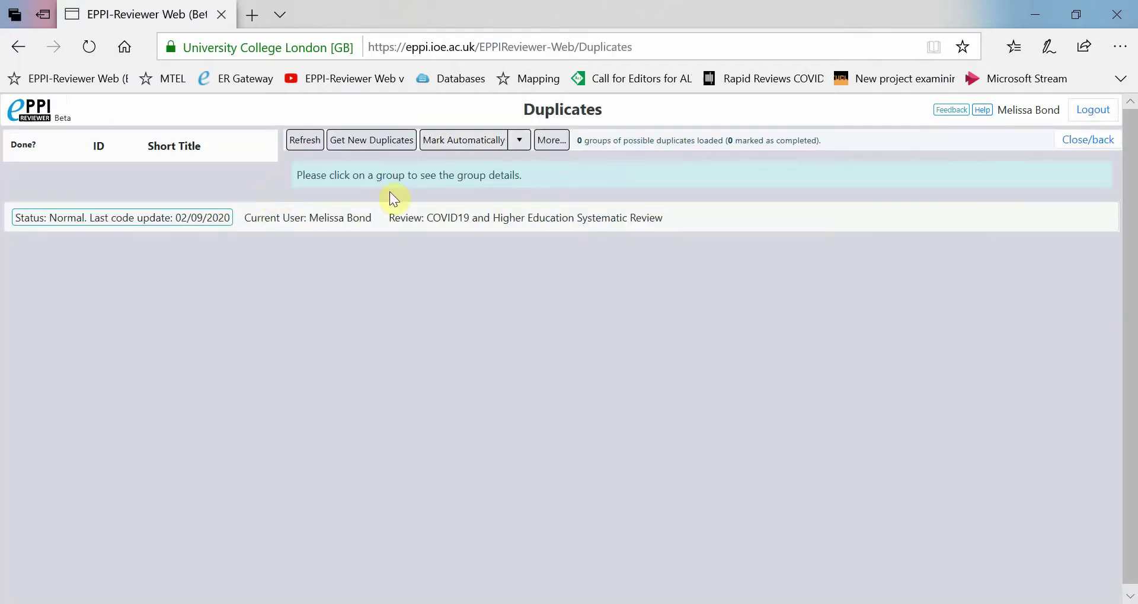
left_click(400, 146)
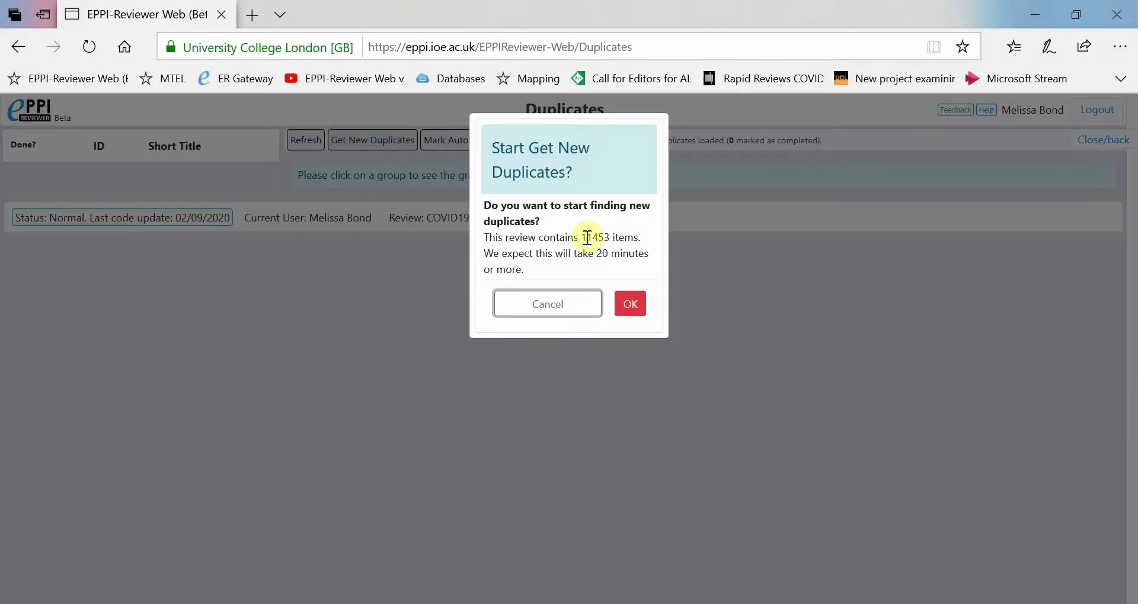
left_click(630, 305)
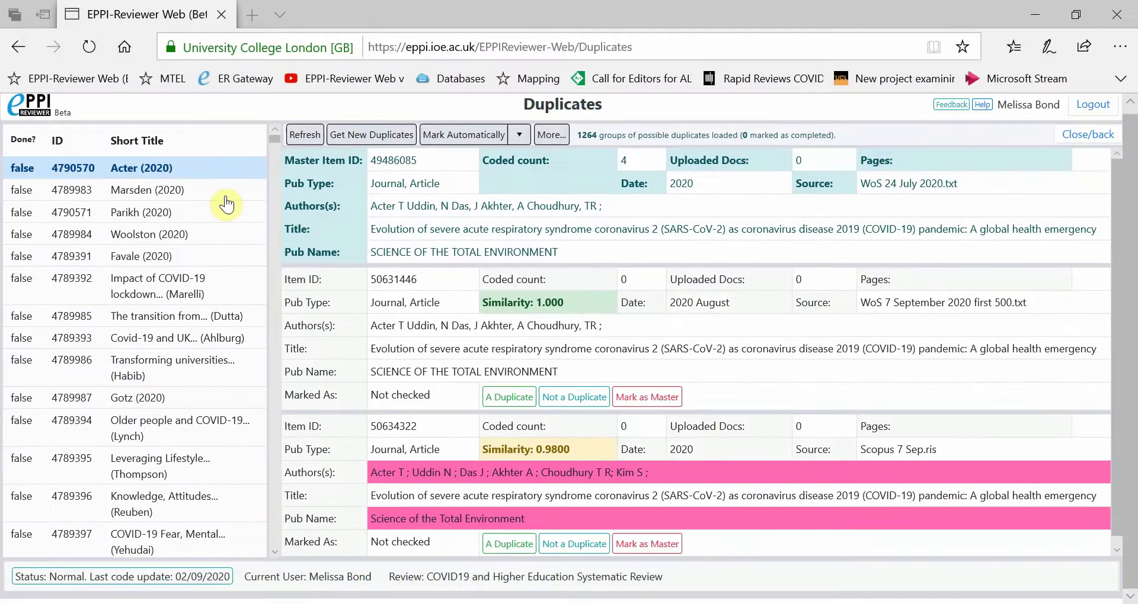
Browse the Marsden, Parikh and Woolston (2020) duplicate groups.
left_click(225, 197)
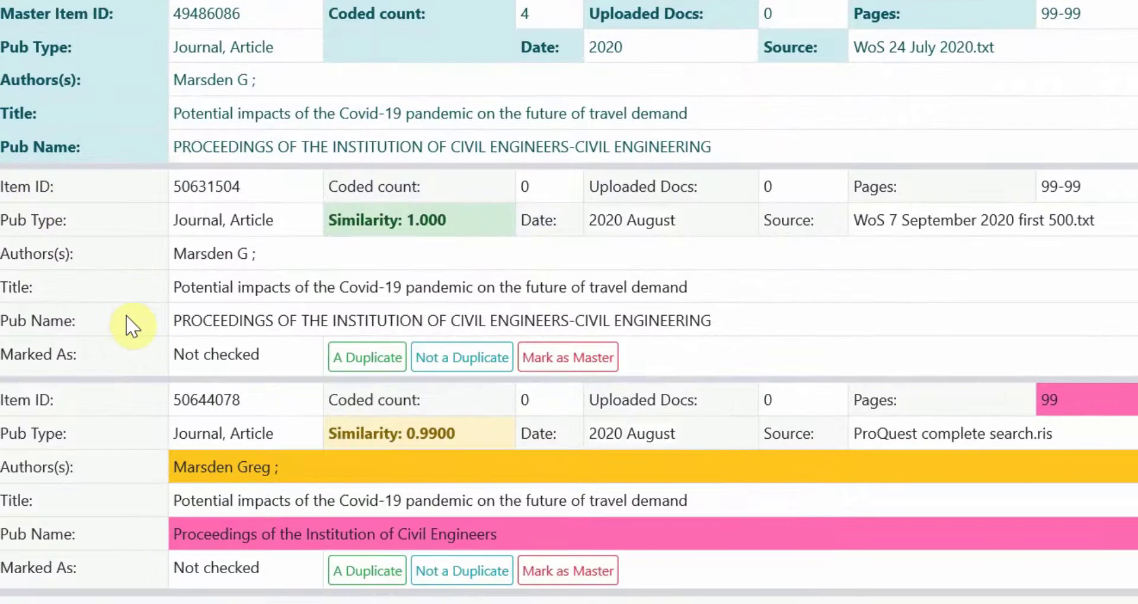
scroll(115, 328, "down", 1)
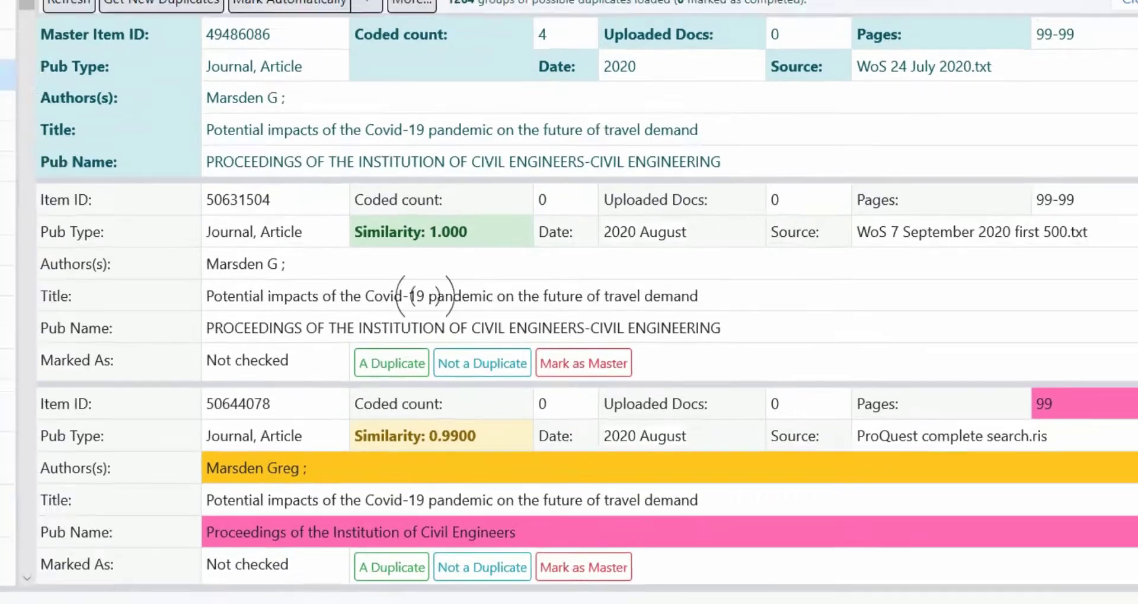
left_click(169, 213)
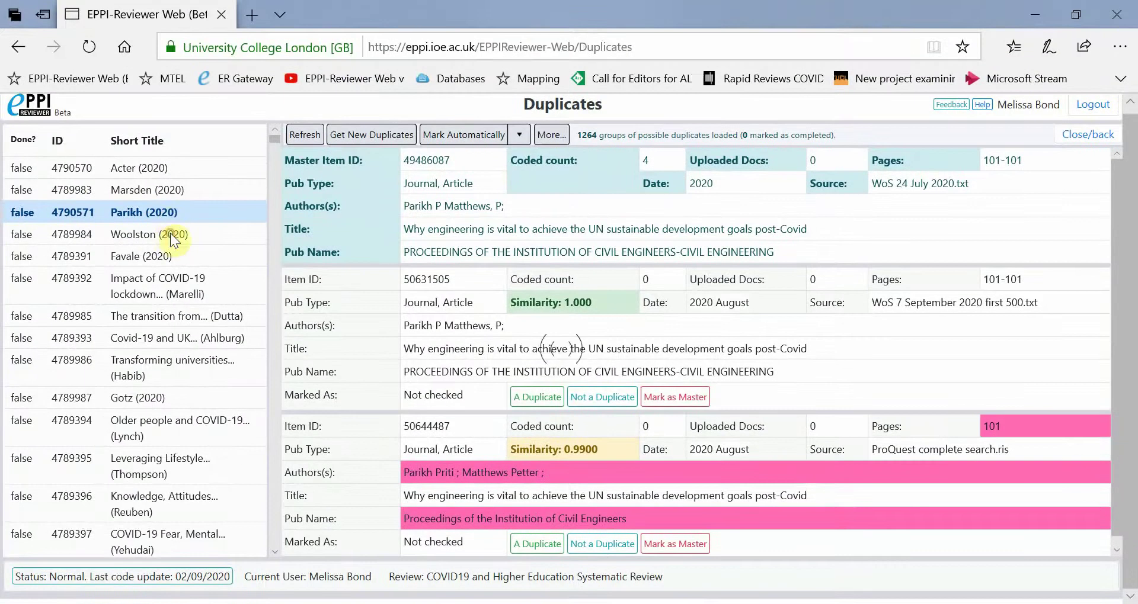
left_click(169, 234)
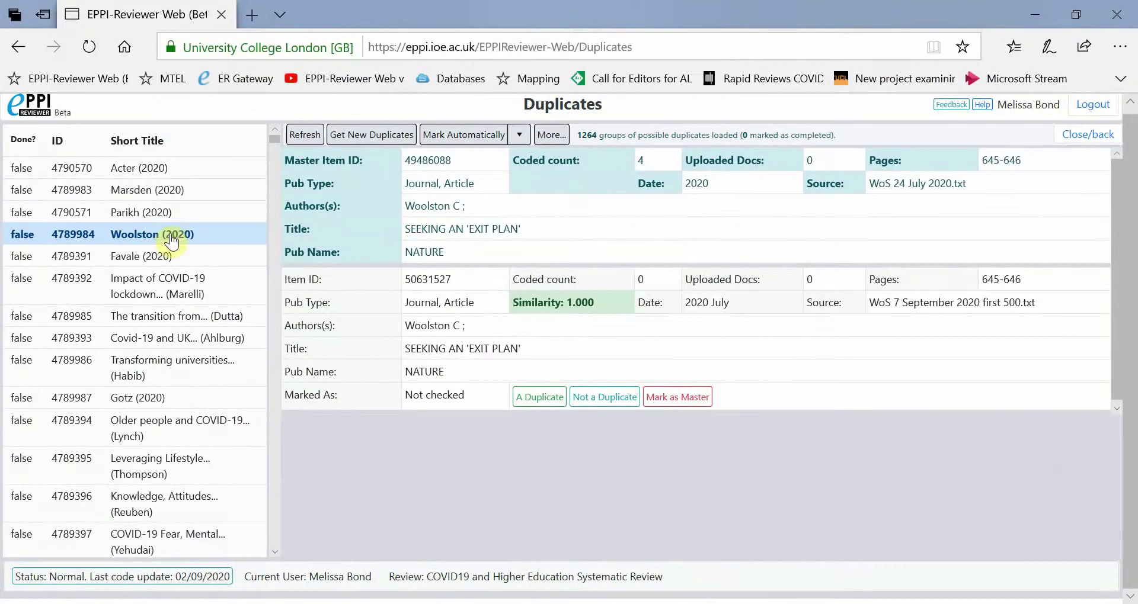
Open the Favale (2020) group and scroll through its master and candidate records.
left_click(165, 258)
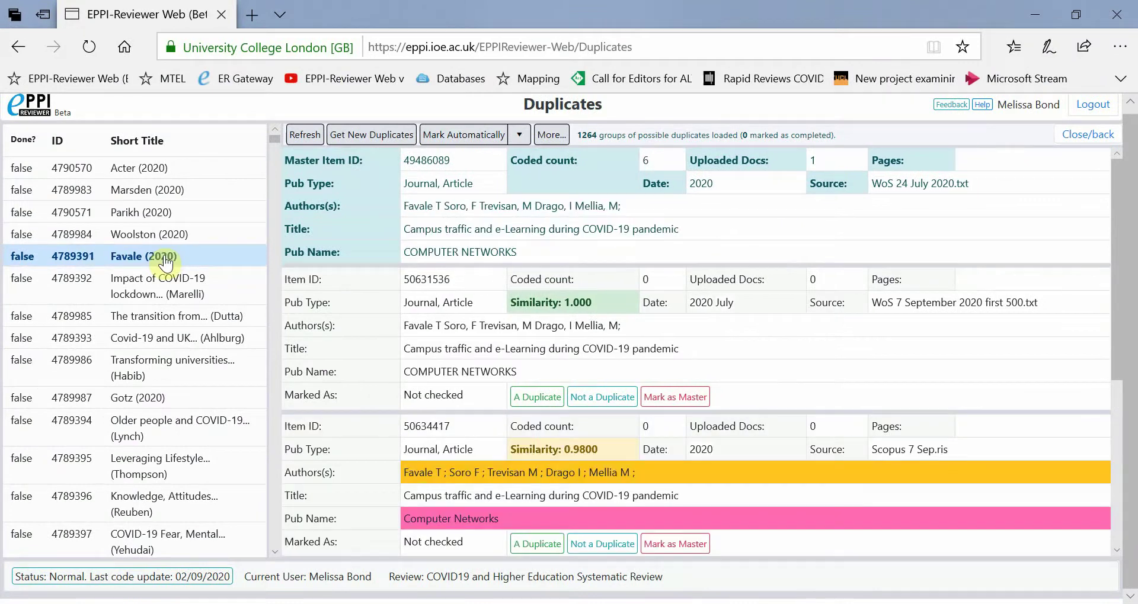
scroll(316, 389, "down", 3)
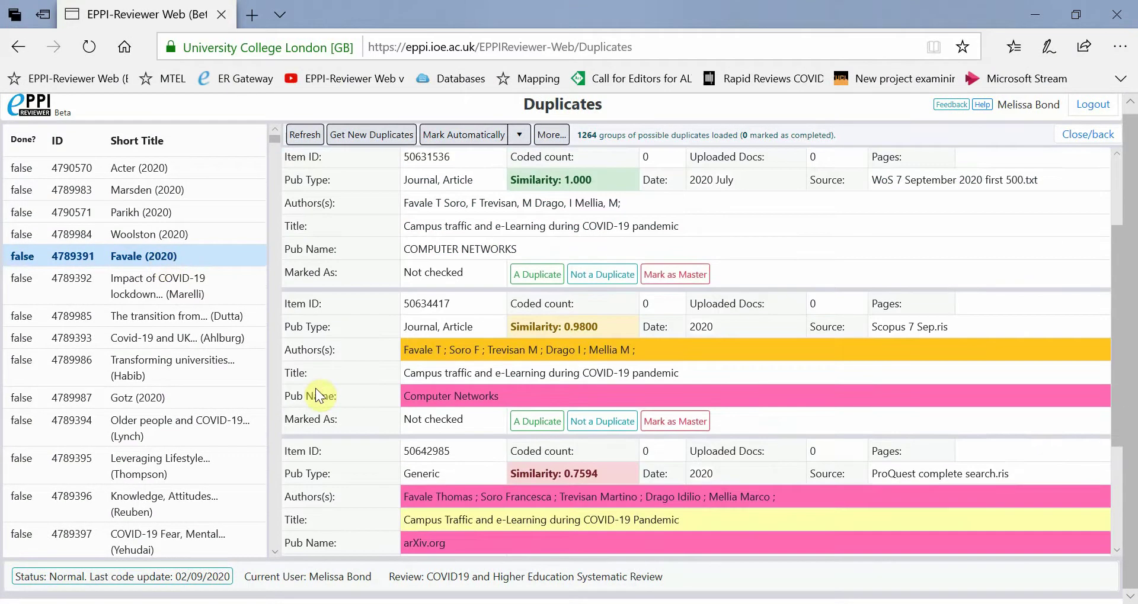
scroll(316, 389, "down", 1)
scroll(318, 396, "down", 1)
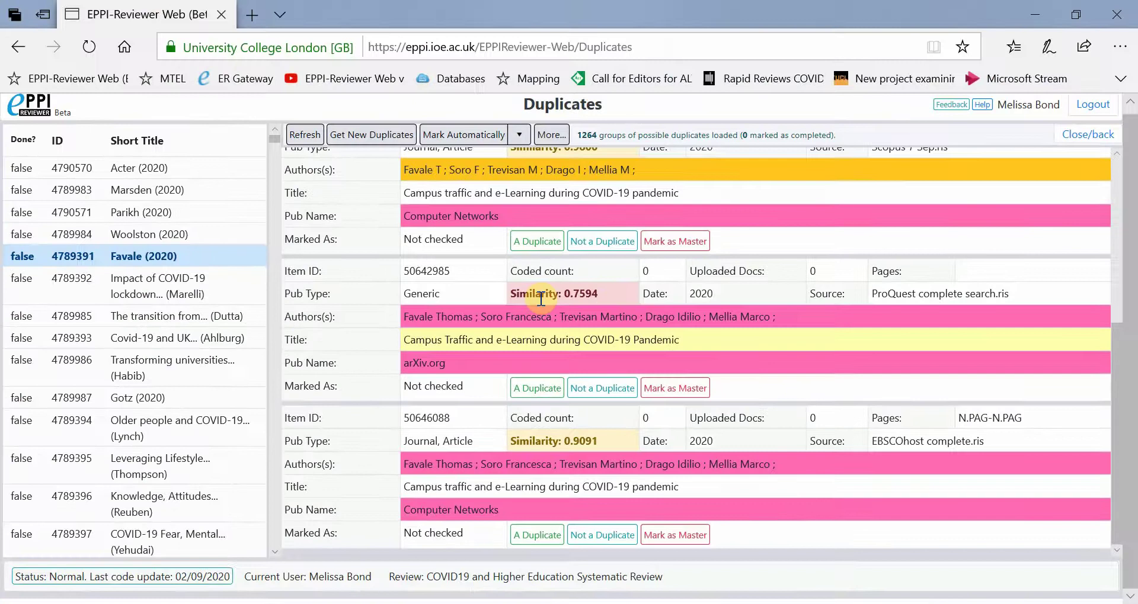
scroll(538, 296, "up", 5)
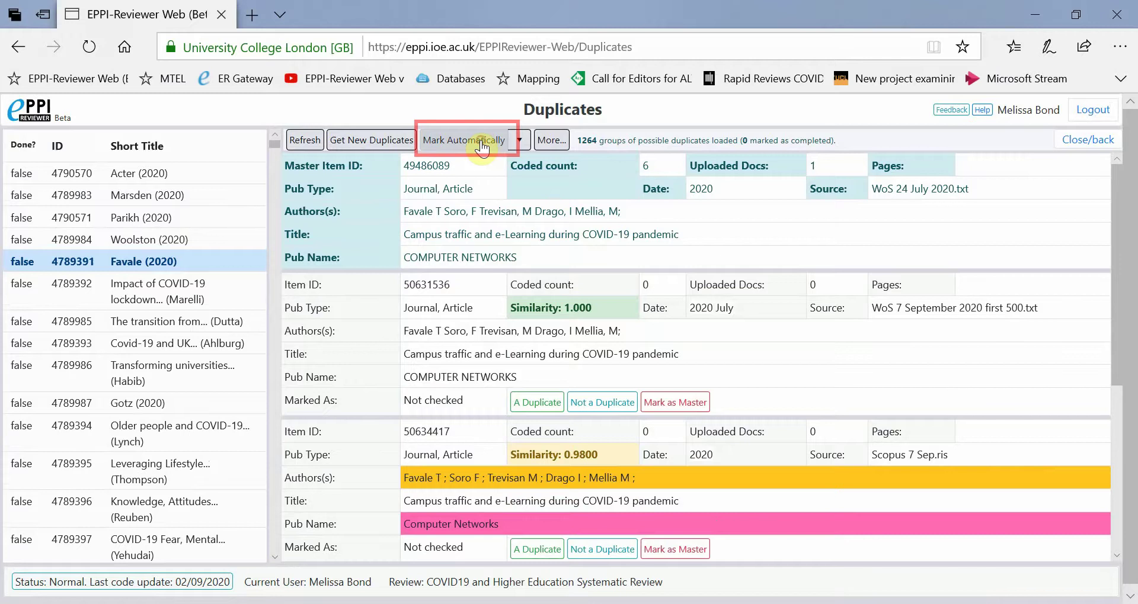
Run Mark Automatically and confirm, completing 347 of the 1264 groups.
left_click(482, 143)
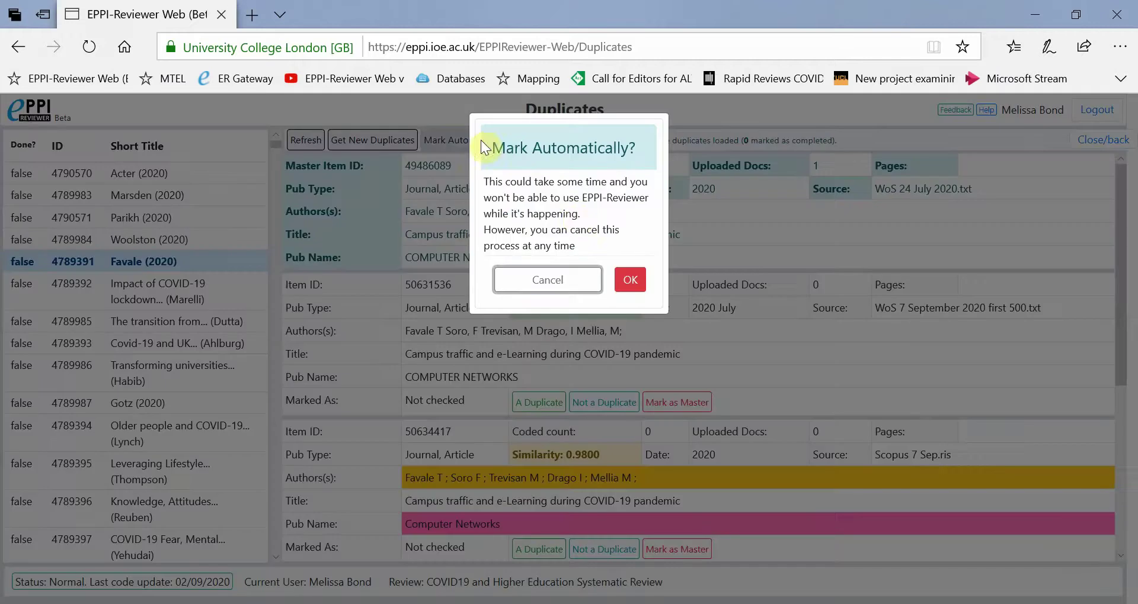
left_click(630, 282)
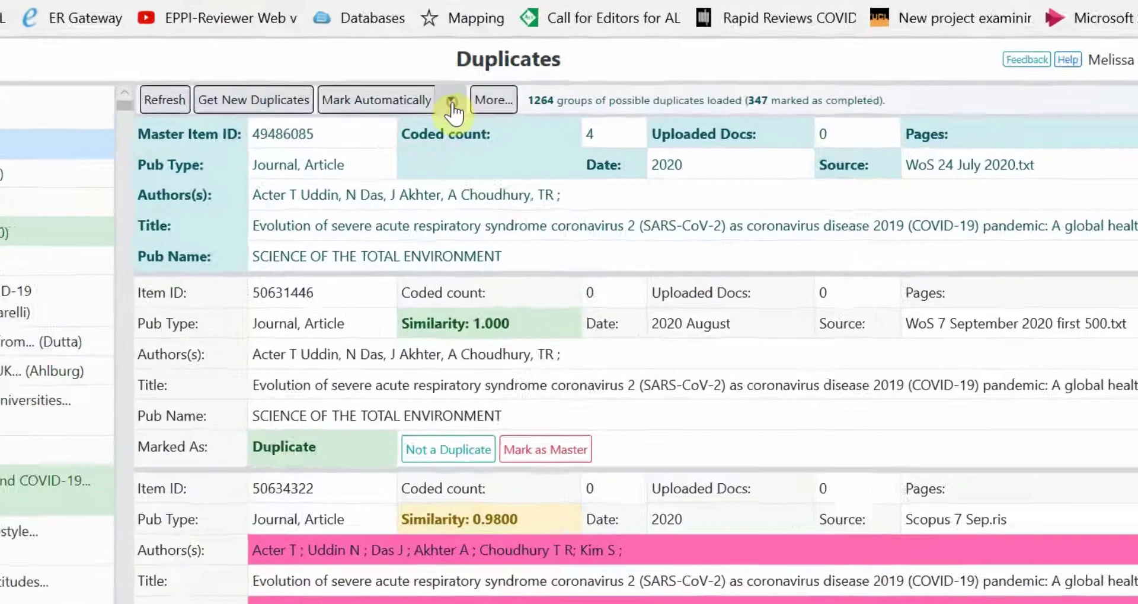
Rerun automatic marking with the similarity threshold lowered from 1.00 to 0.98.
left_click(452, 101)
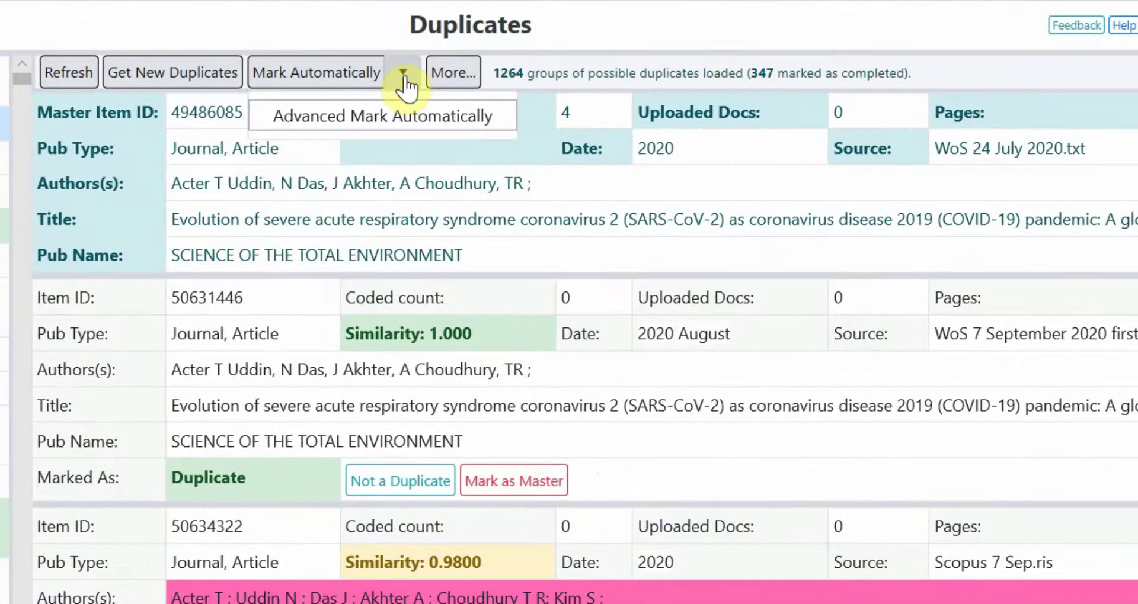
left_click(406, 118)
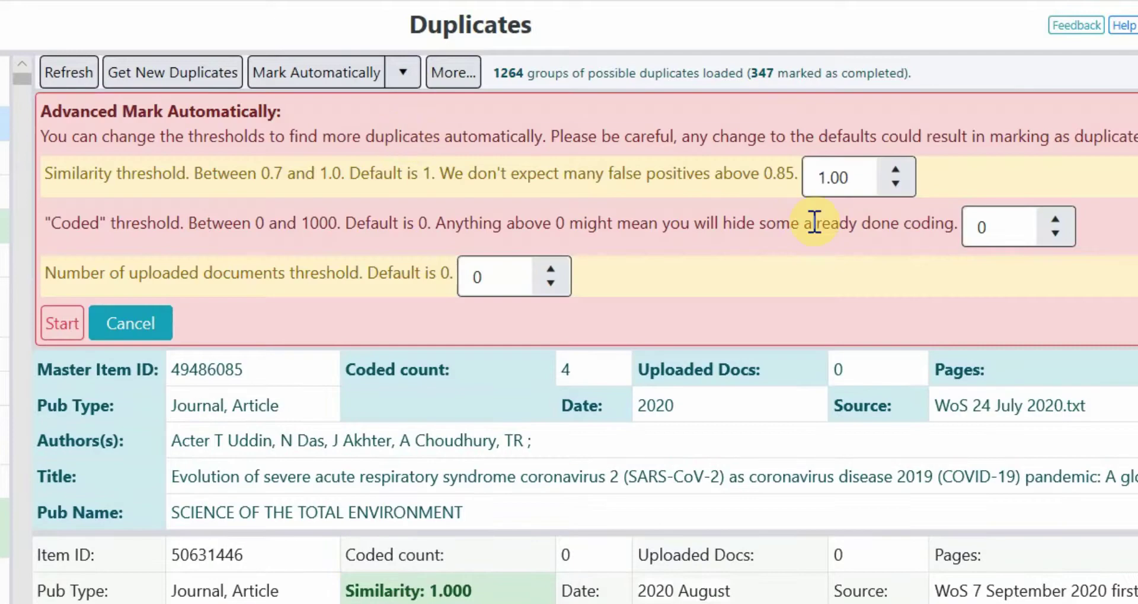
double_click(898, 188)
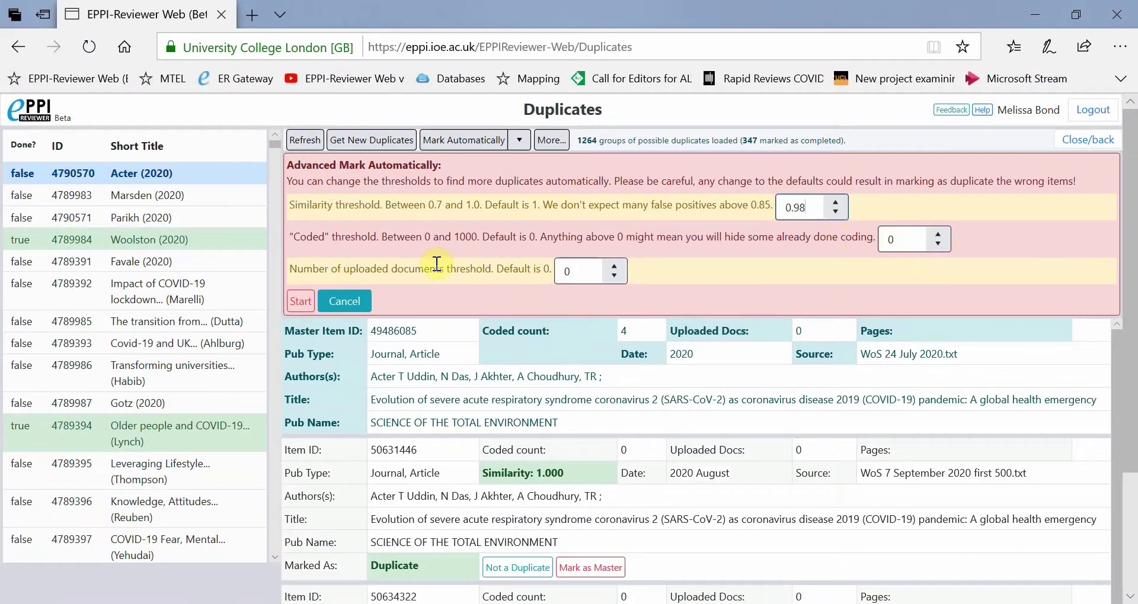
left_click(295, 306)
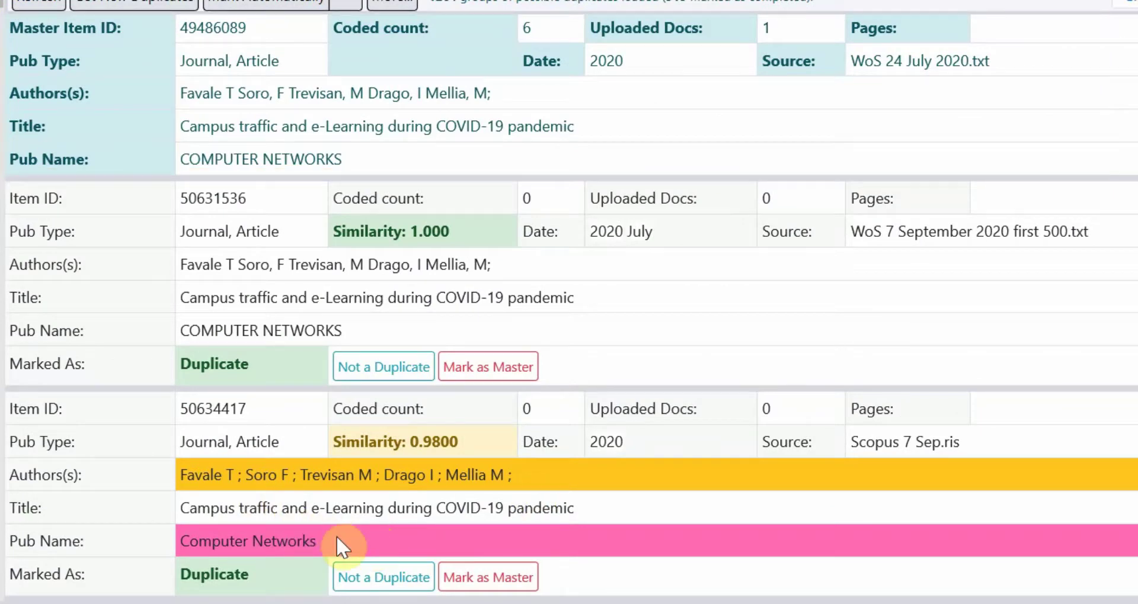
scroll(560, 451, "down", 3)
scroll(559, 452, "down", 3)
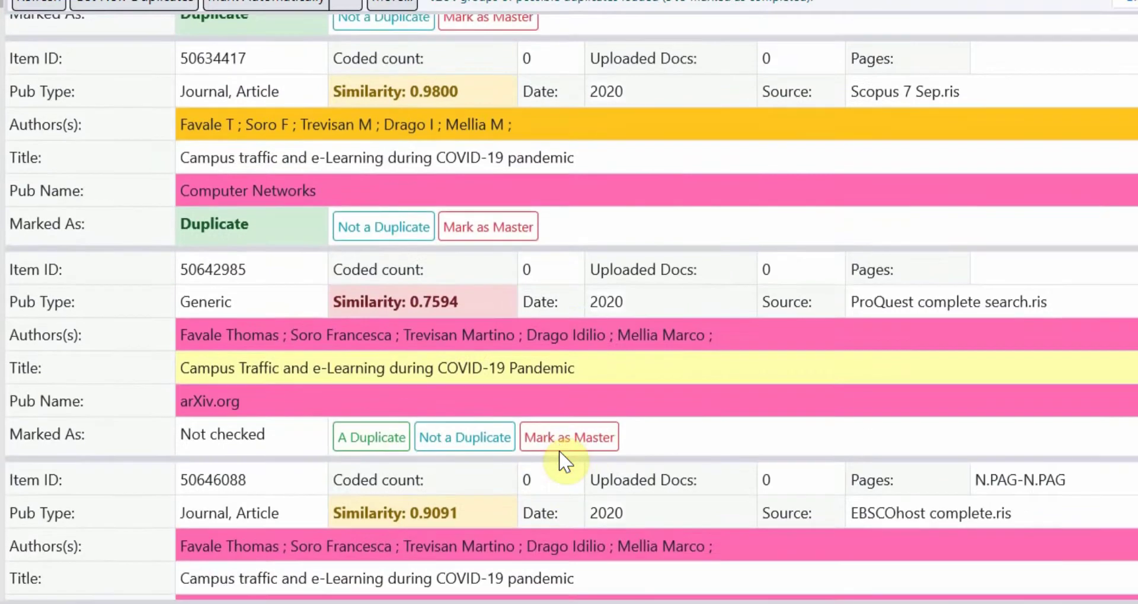
left_click(374, 438)
scroll(375, 444, "down", 2)
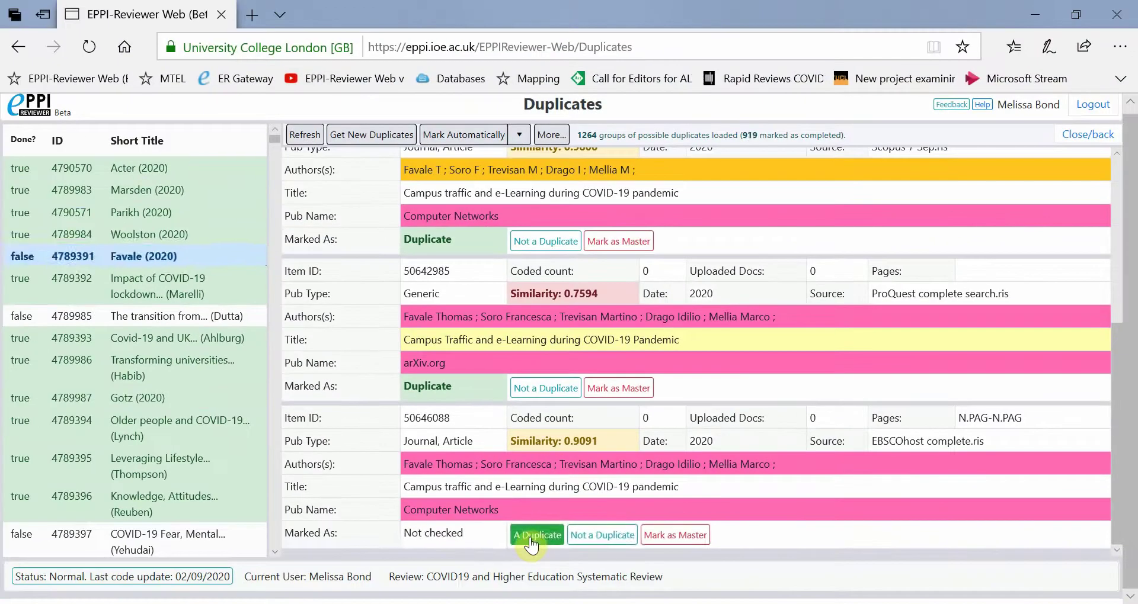
left_click(489, 548)
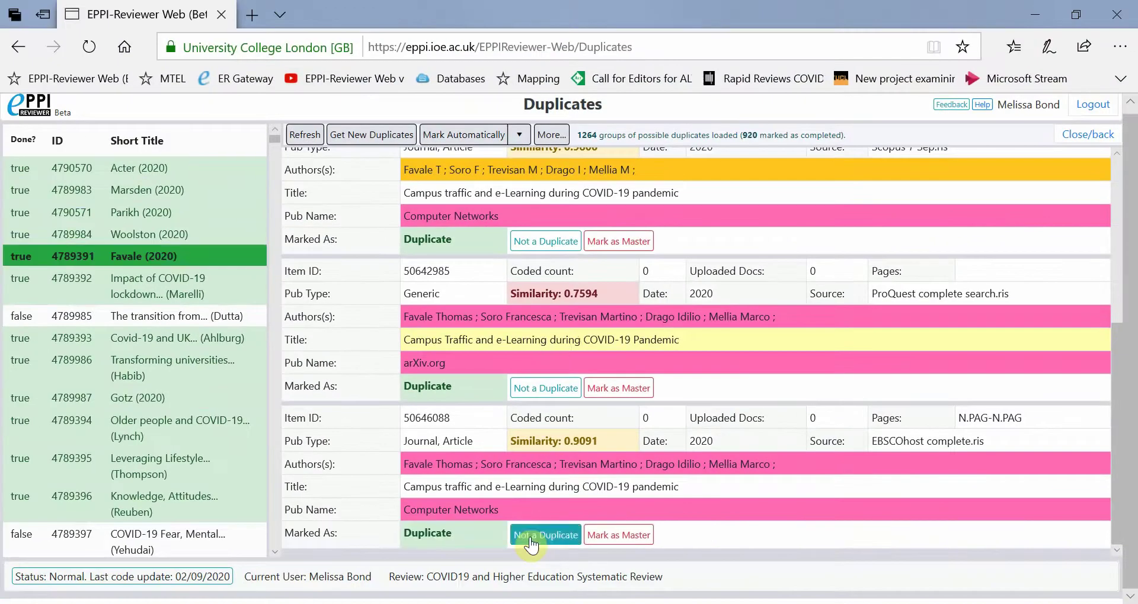
left_click(168, 317)
scroll(666, 351, "up", 1)
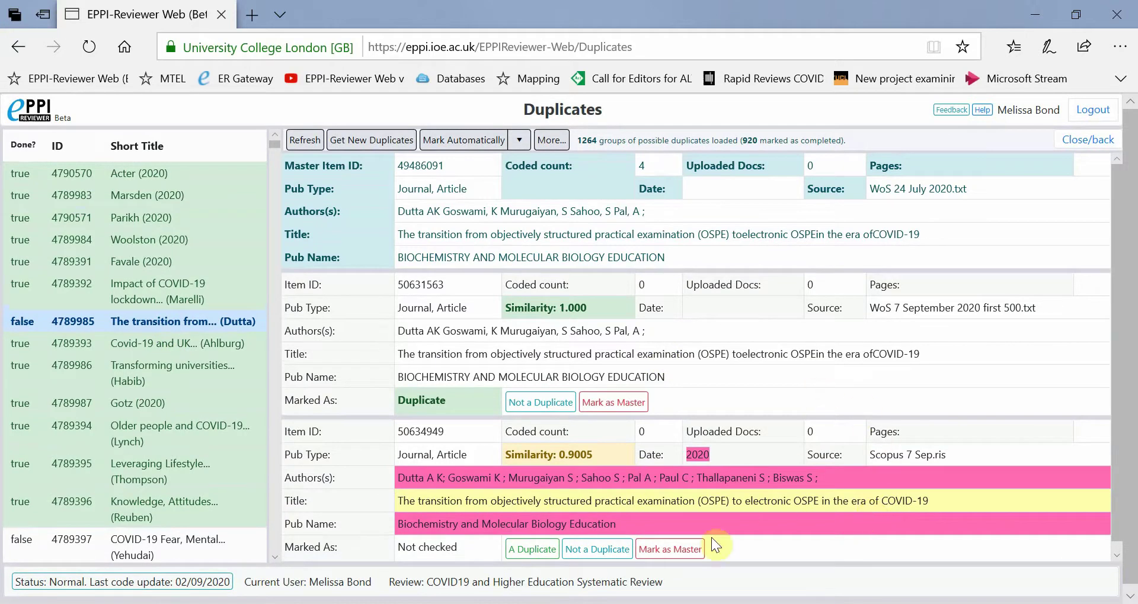
Make Scopus record 50634949 the Dutta master and mark old master 49486091 as a duplicate.
left_click(681, 554)
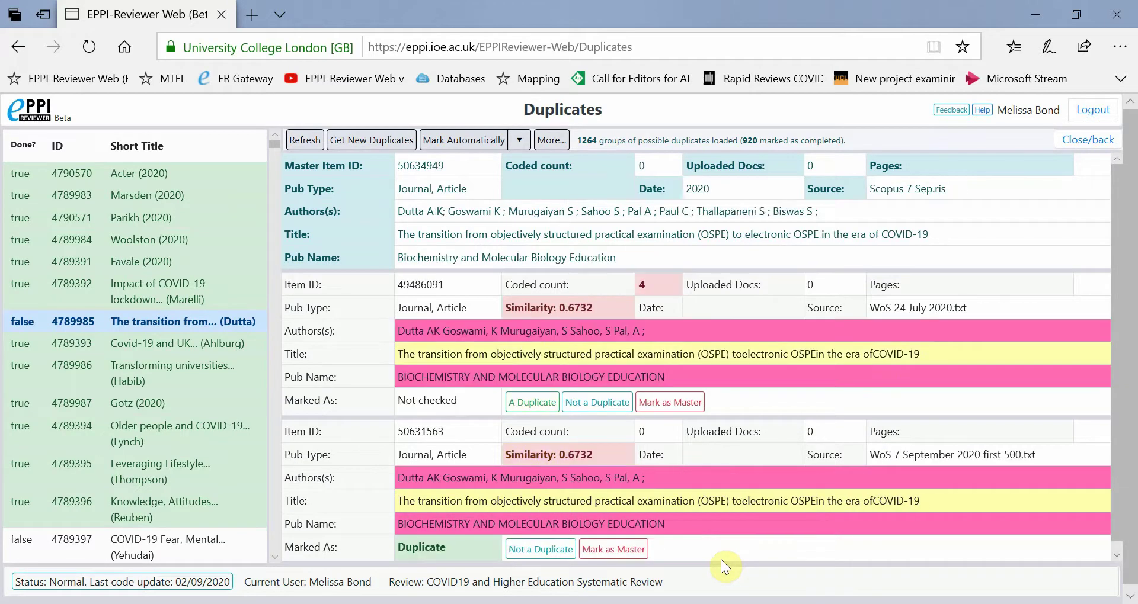
left_click(531, 403)
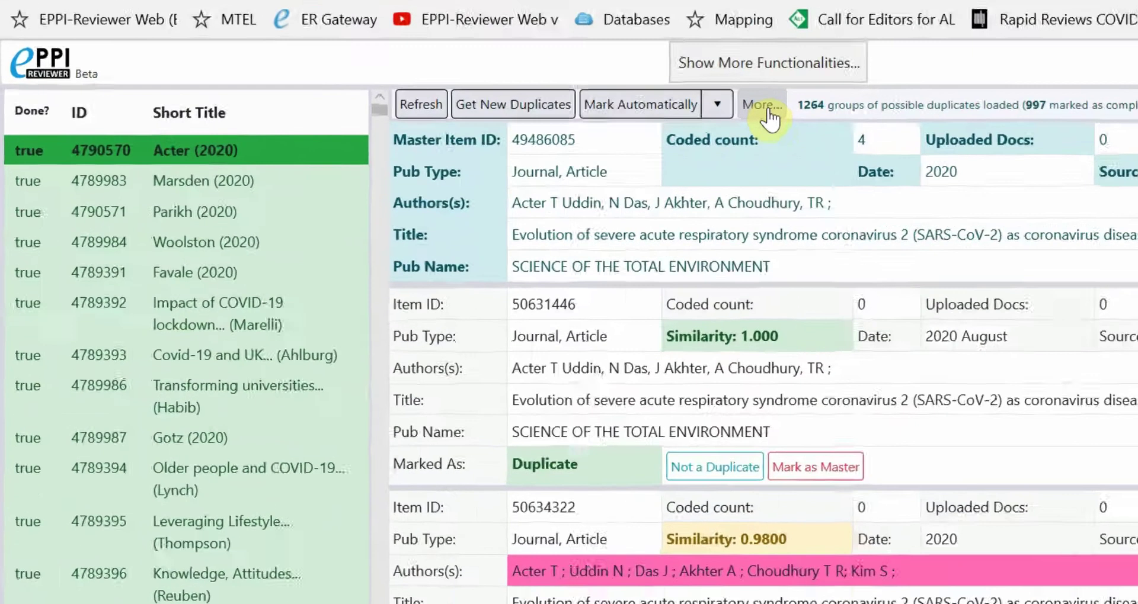
Find the duplicate groups containing the Acter item's IDs using Find Groups by Item IDs.
left_click(556, 141)
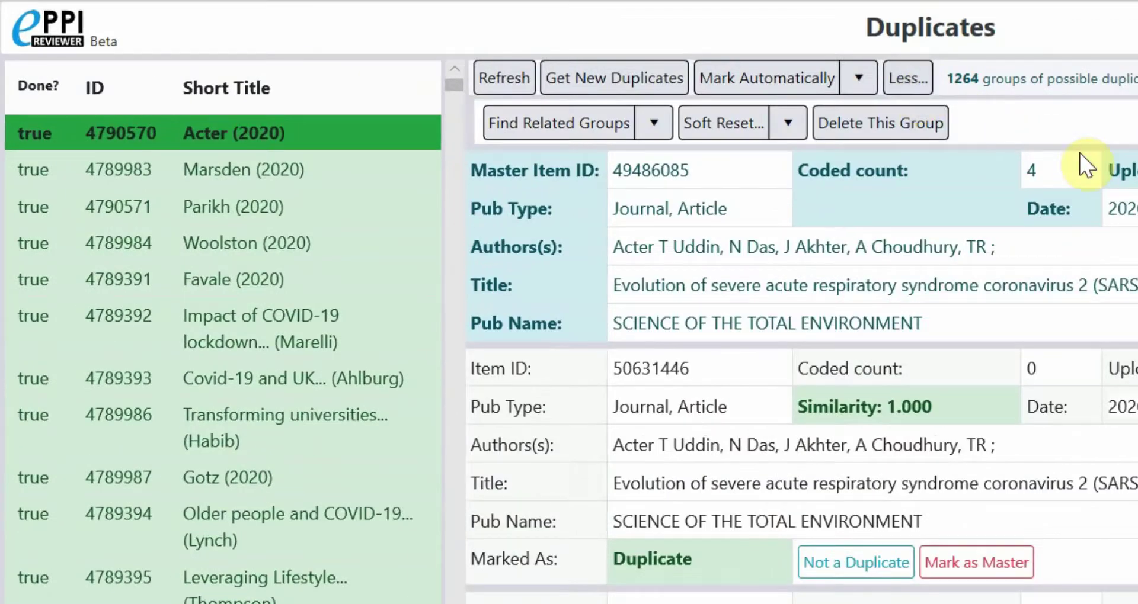
left_click(649, 132)
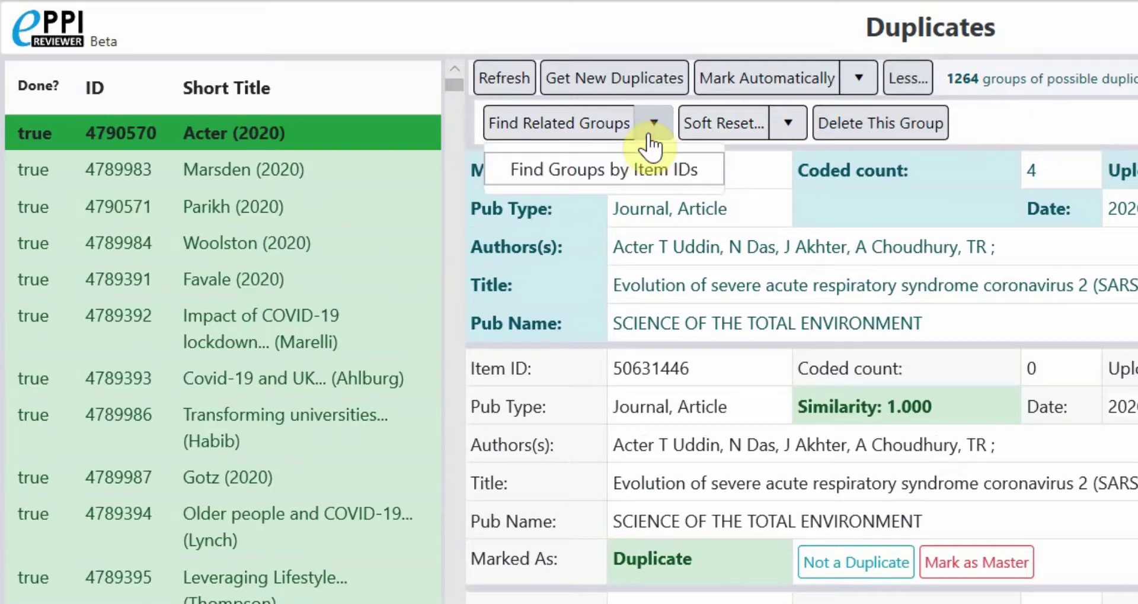
left_click(702, 173)
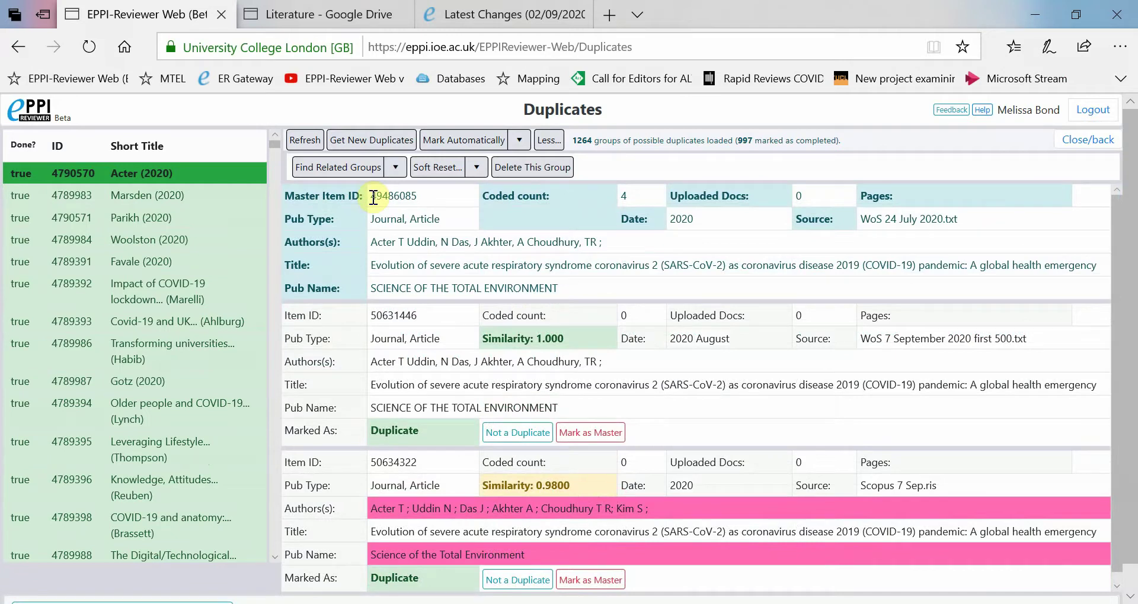
left_click(368, 176)
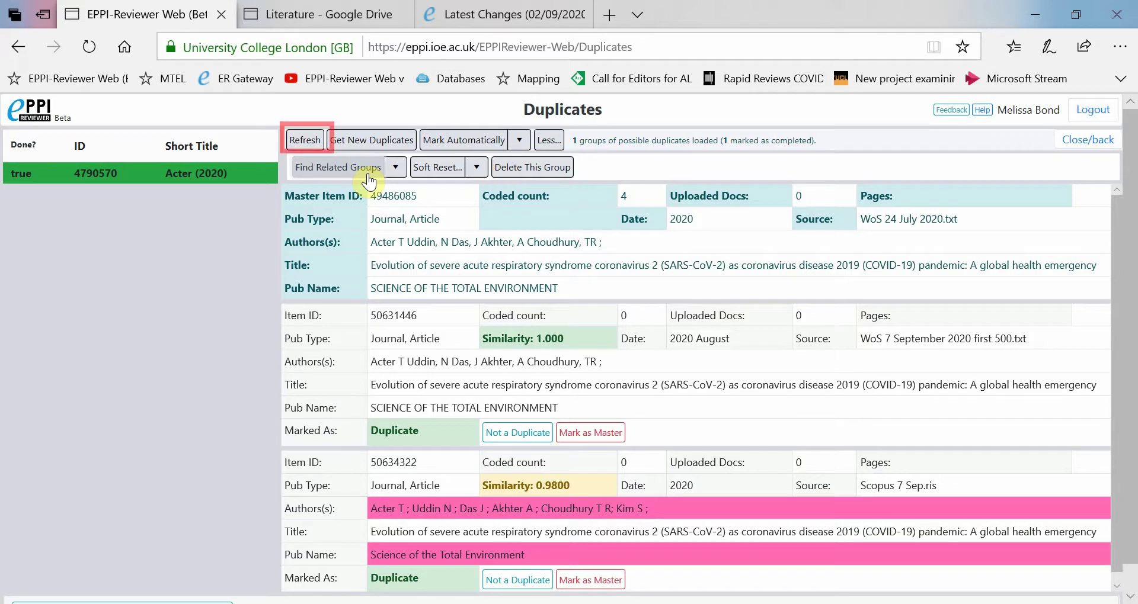
Refresh the full list of 1264 duplicate groups, show the reset options, and return to the list's top.
left_click(308, 142)
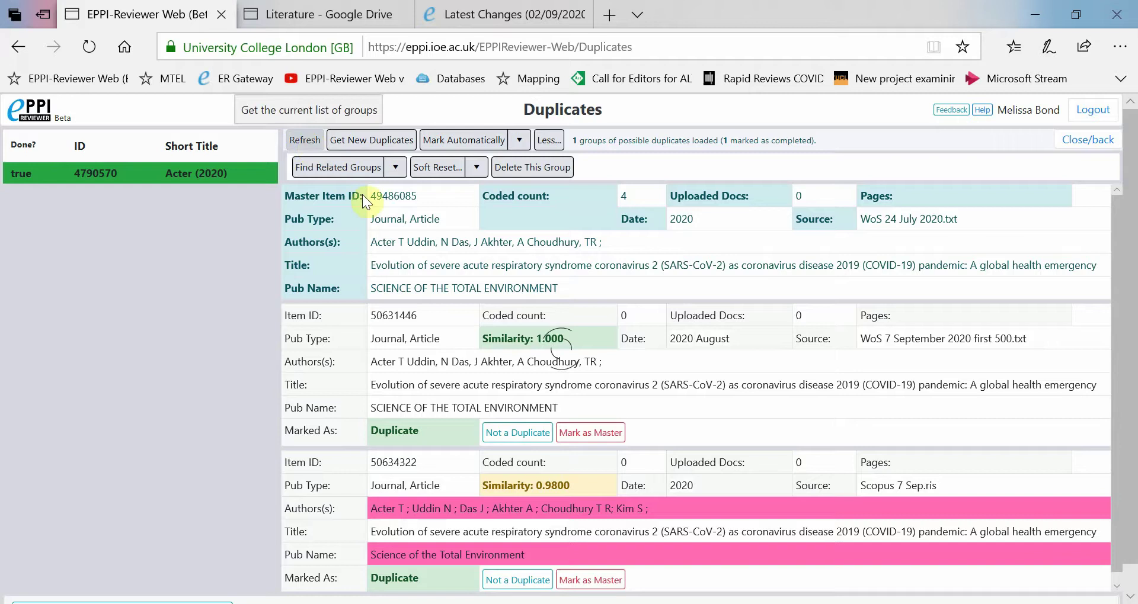
left_click(474, 171)
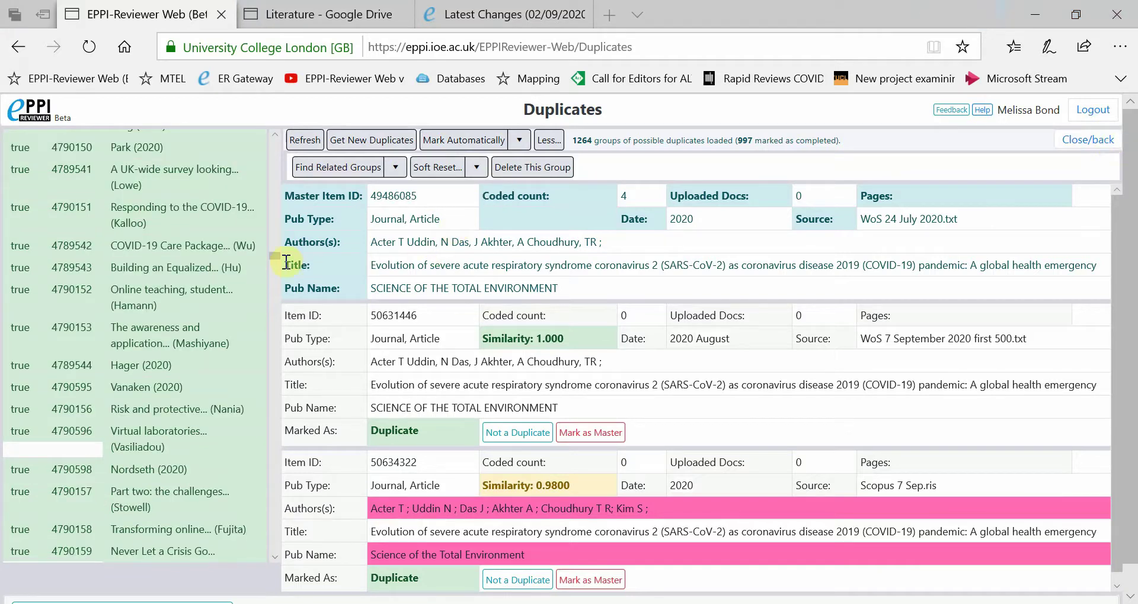
left_click_drag(274, 258, 276, 139)
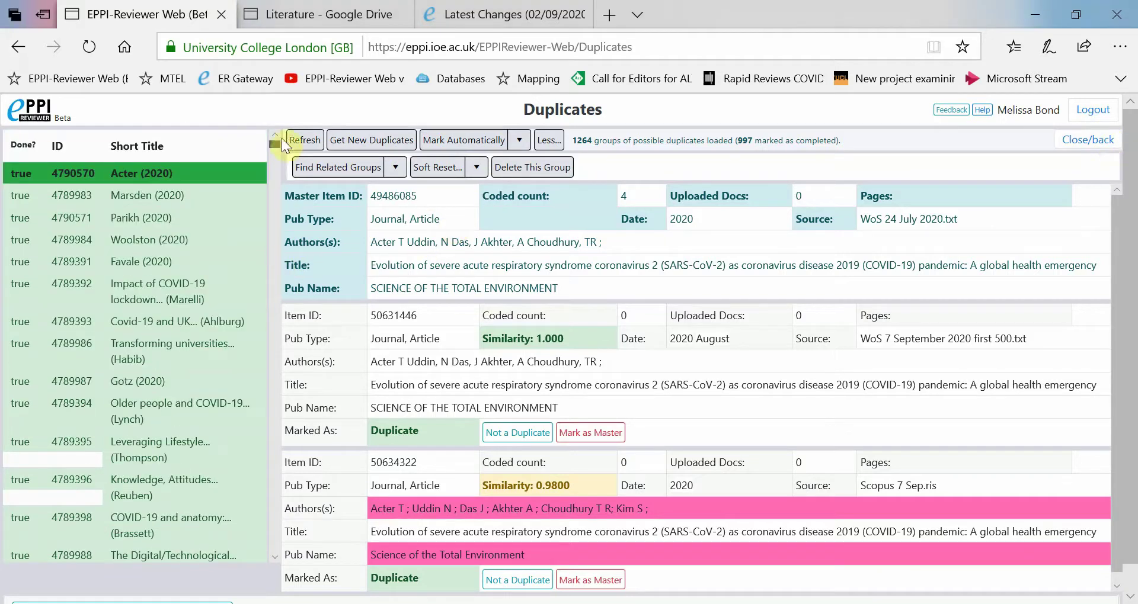
Close the Duplicates page to return to Review home.
left_click(1089, 144)
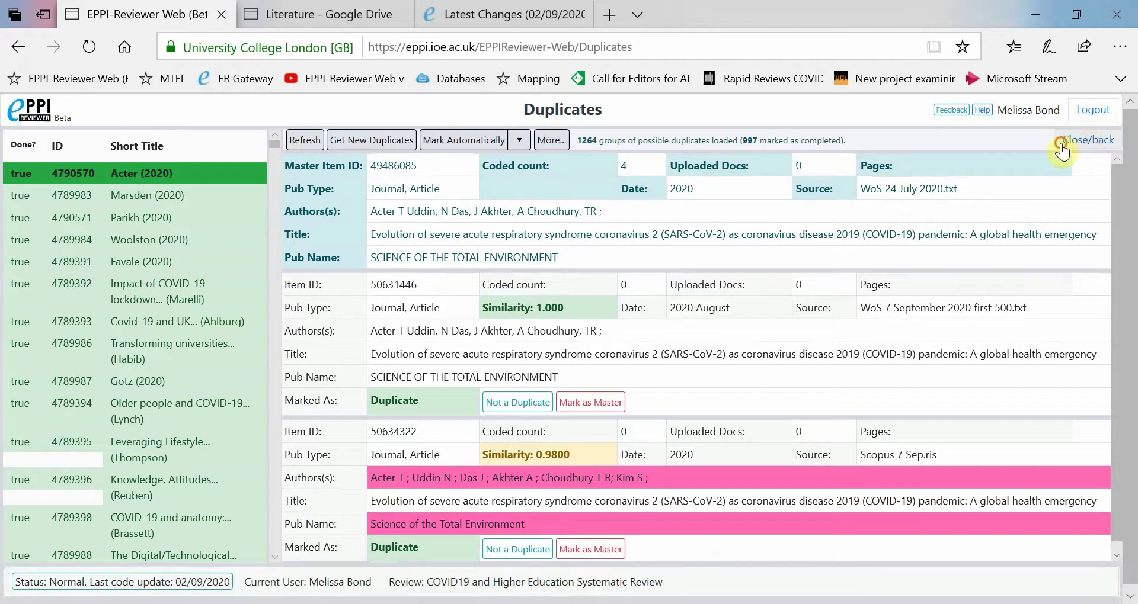